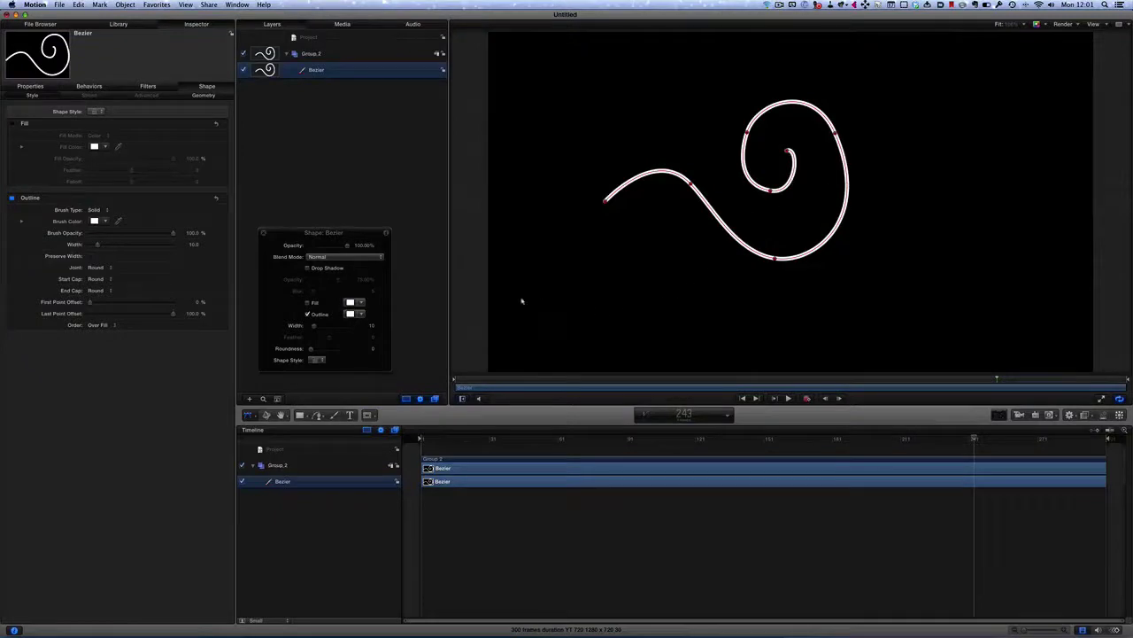
# Draw a white Bezier curve that waves from the left and curls into a spiral.
pyautogui.click(317, 416)
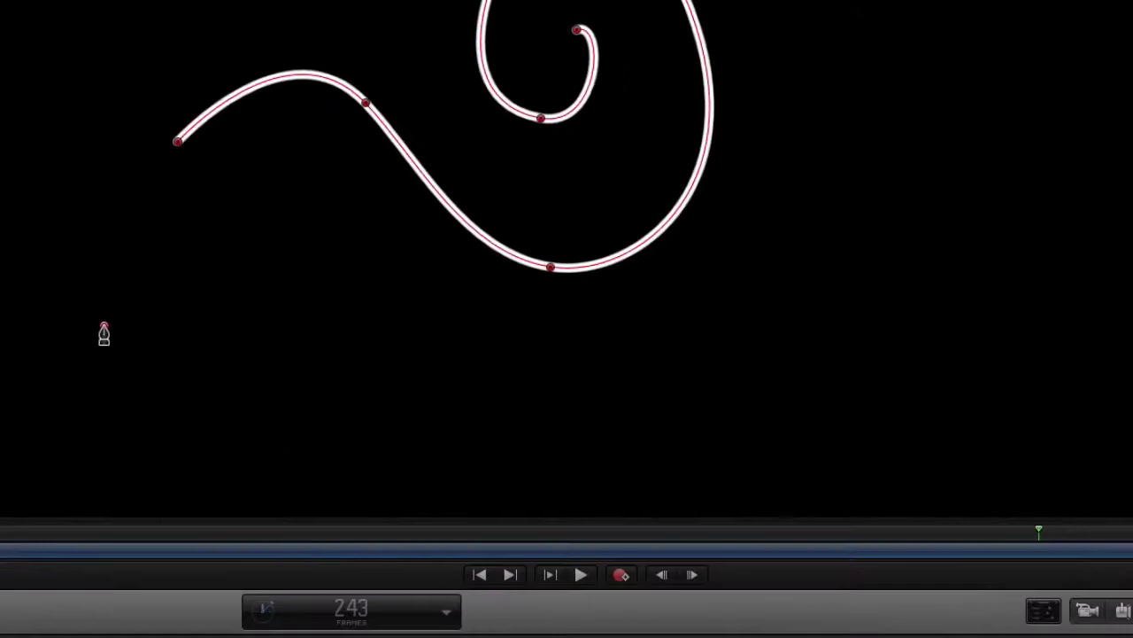
pyautogui.click(103, 325)
pyautogui.moveTo(358, 325); pyautogui.dragTo(670, 387)
pyautogui.moveTo(973, 290); pyautogui.dragTo(909, 166)
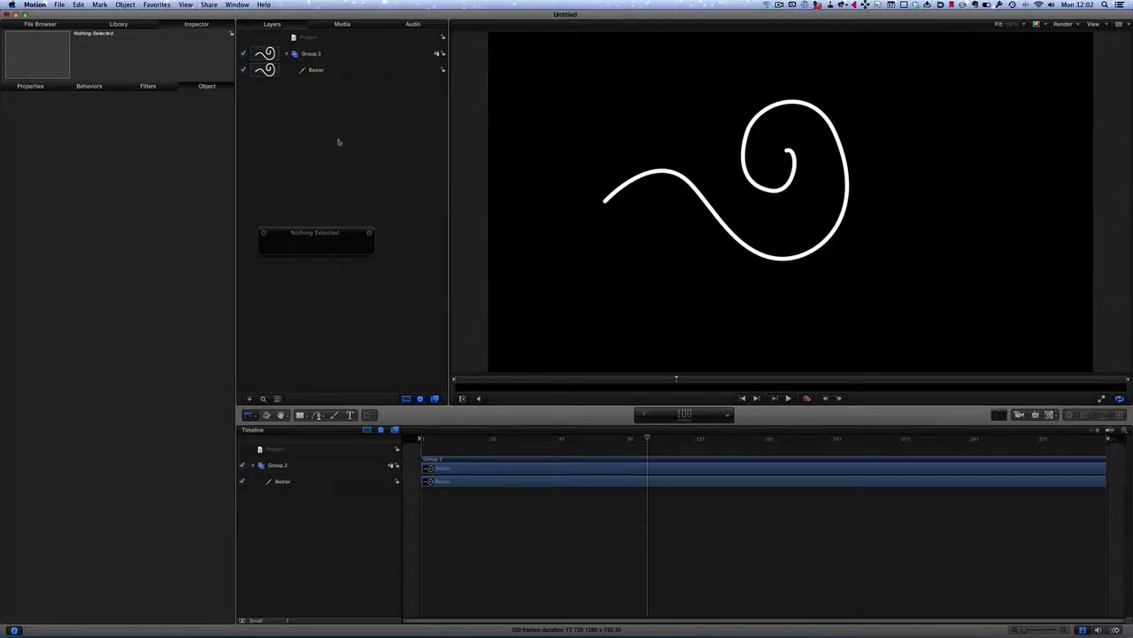
# Add the Magic Wand sparkle emitter from the Library in a new Group 3, clip starting at frame 1.
pyautogui.click(173, 25)
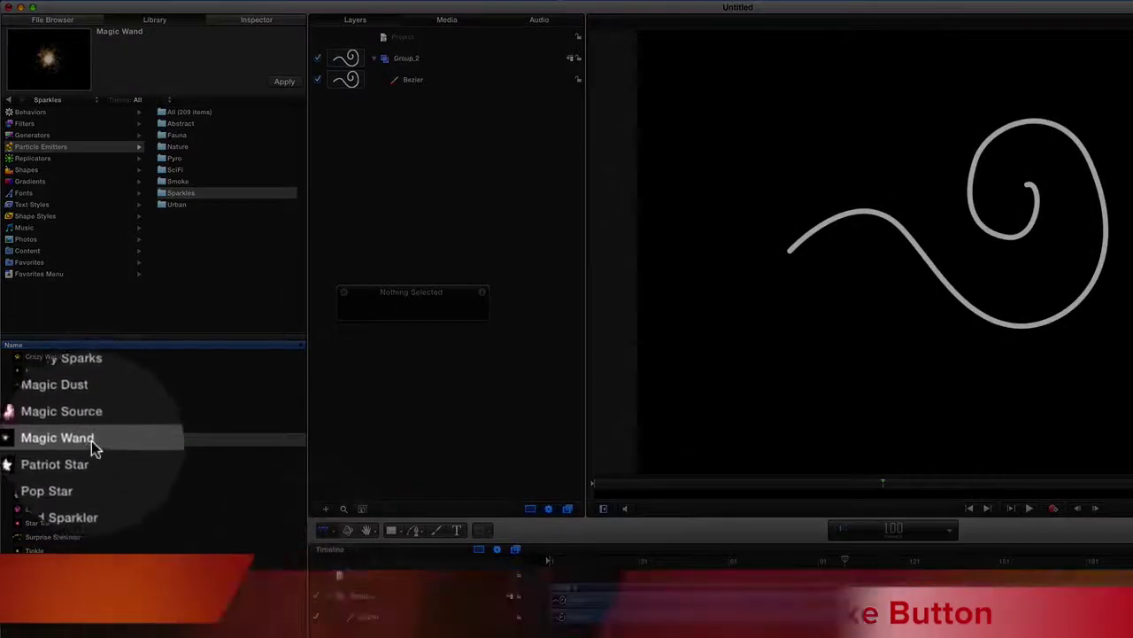
pyautogui.moveTo(95, 442); pyautogui.dragTo(459, 230)
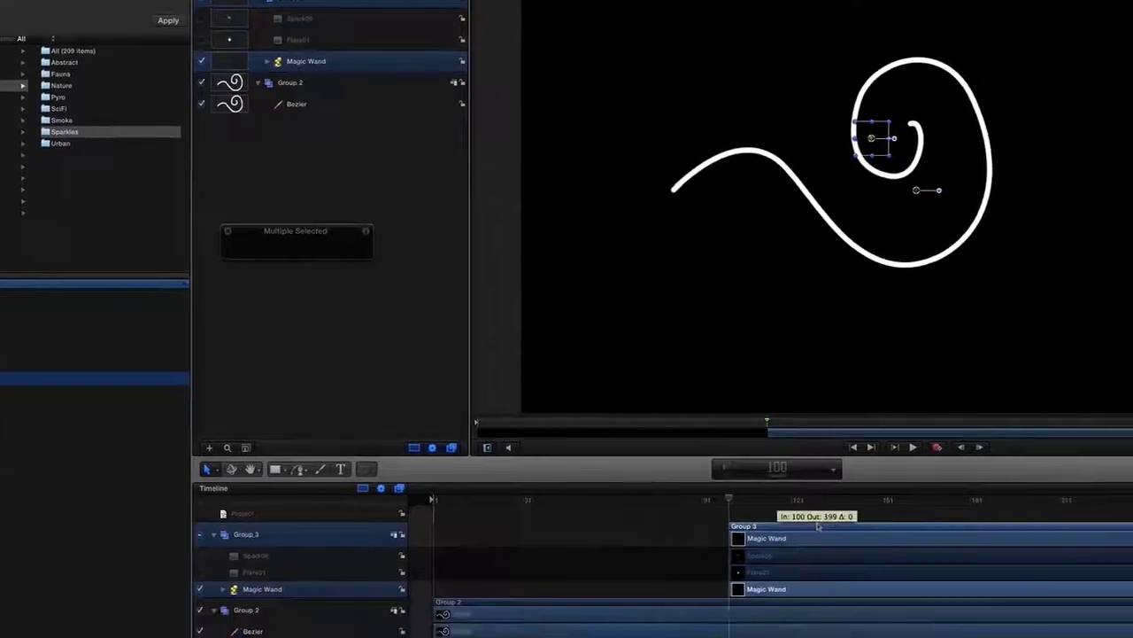
pyautogui.moveTo(924, 598); pyautogui.dragTo(674, 599)
pyautogui.moveTo(328, 414); pyautogui.dragTo(292, 416)
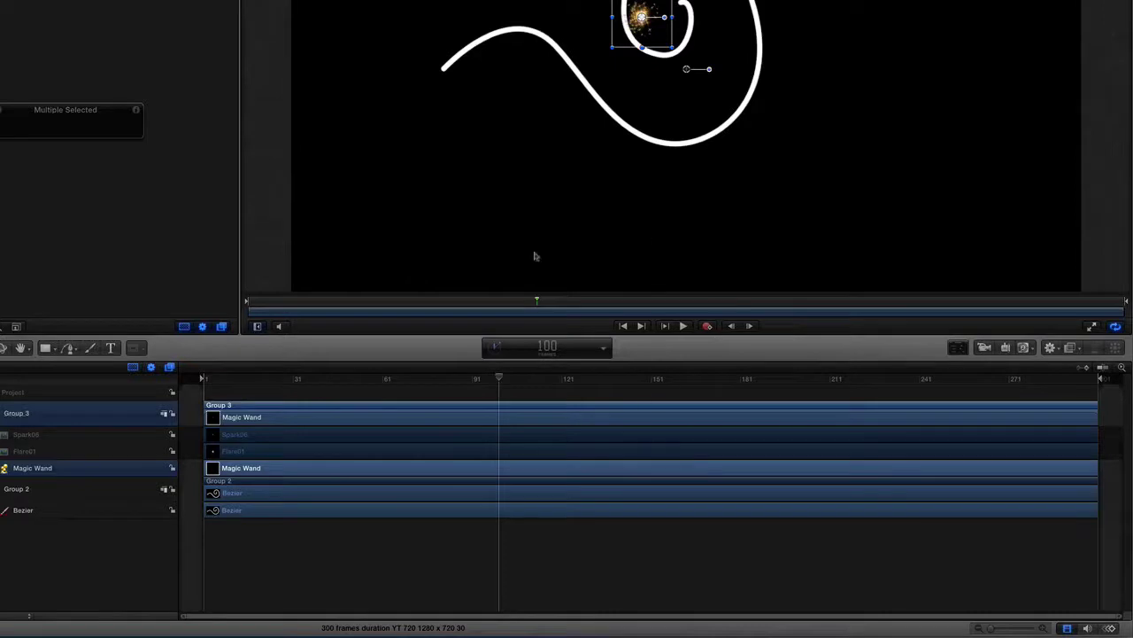
pyautogui.click(682, 327)
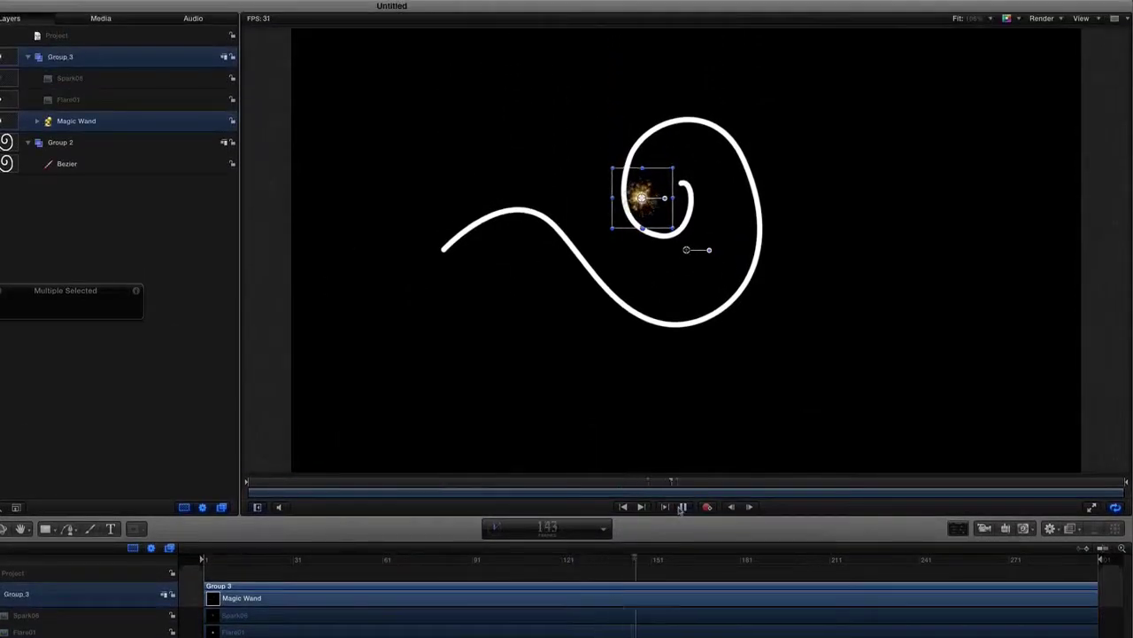
pyautogui.click(682, 508)
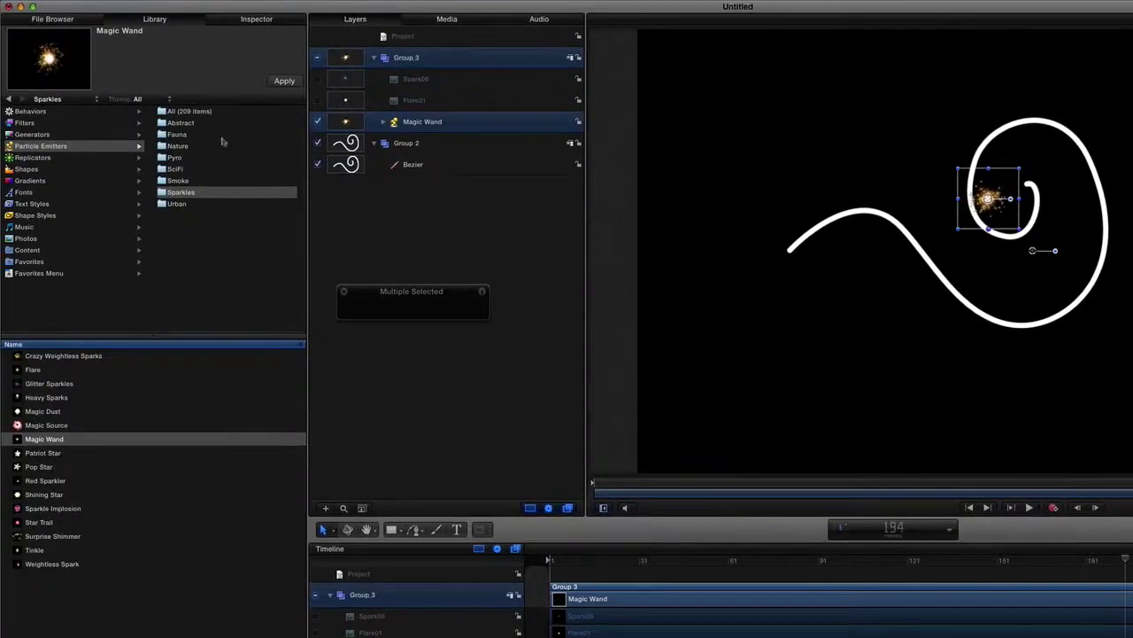
# Set the Magic Wand emitter's Shape to Geometry with the Bezier swirl as Shape Source.
pyautogui.click(256, 18)
pyautogui.click(261, 99)
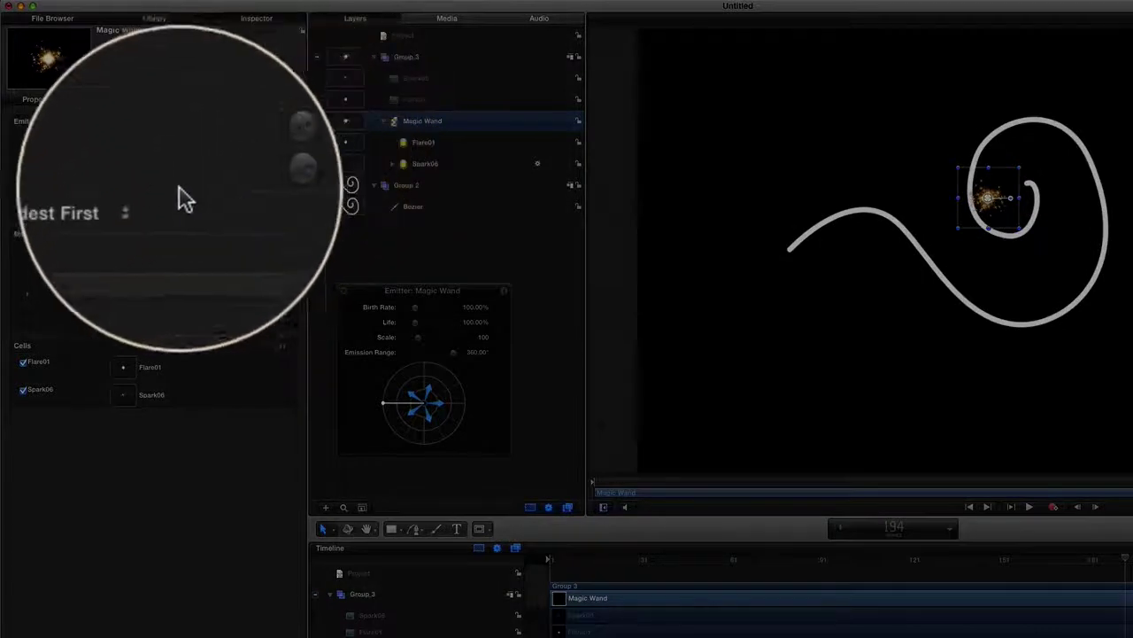
pyautogui.click(166, 153)
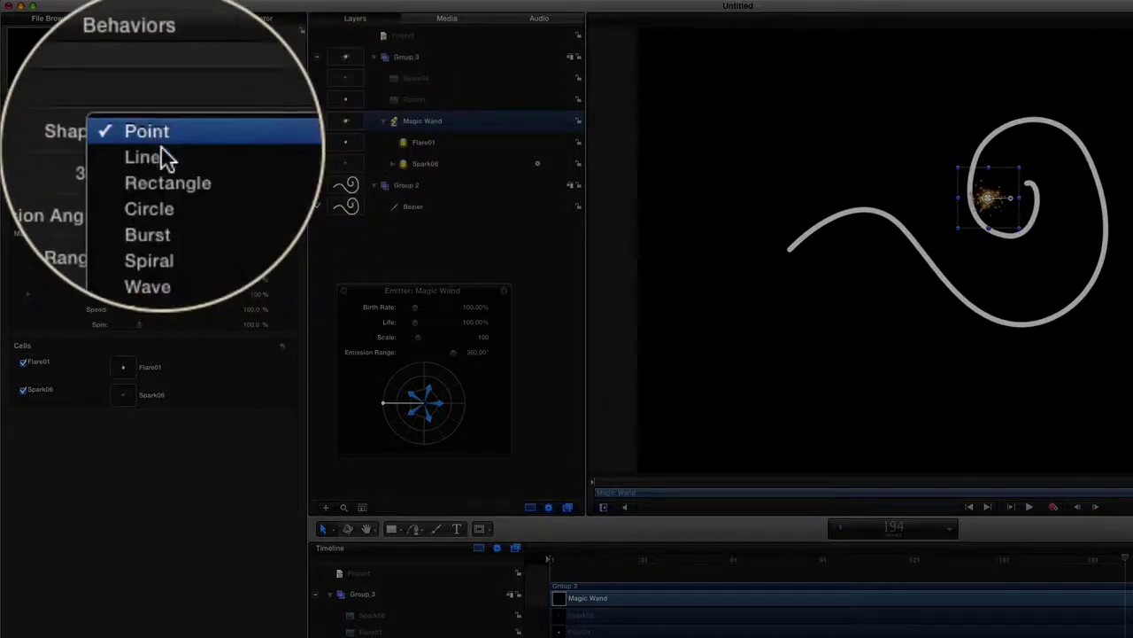
pyautogui.click(167, 211)
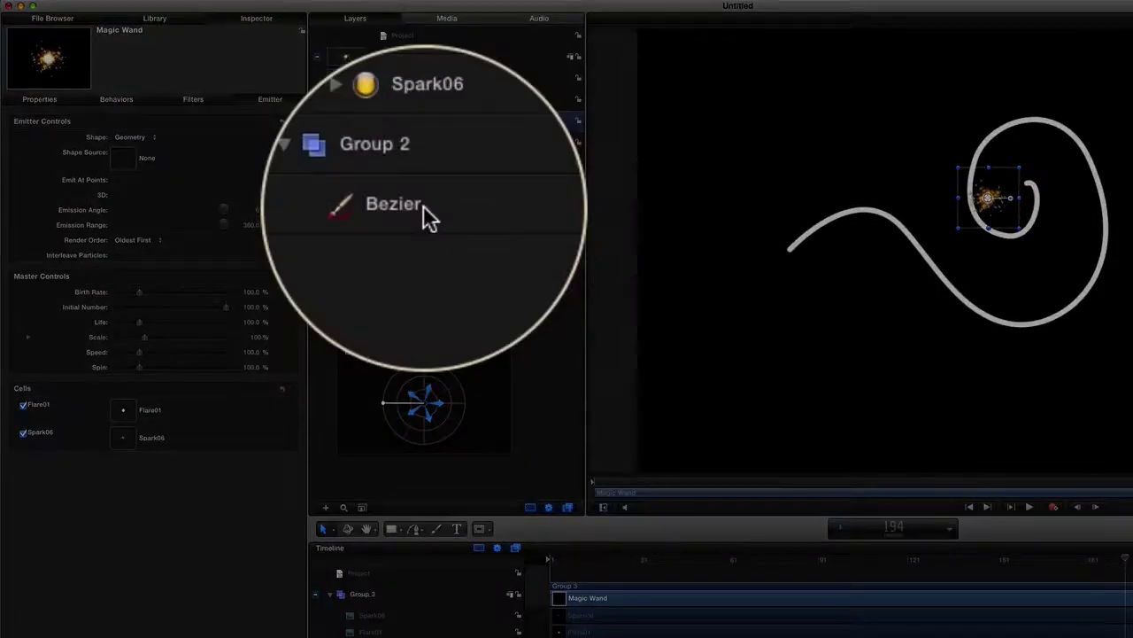
pyautogui.moveTo(417, 207); pyautogui.dragTo(124, 159)
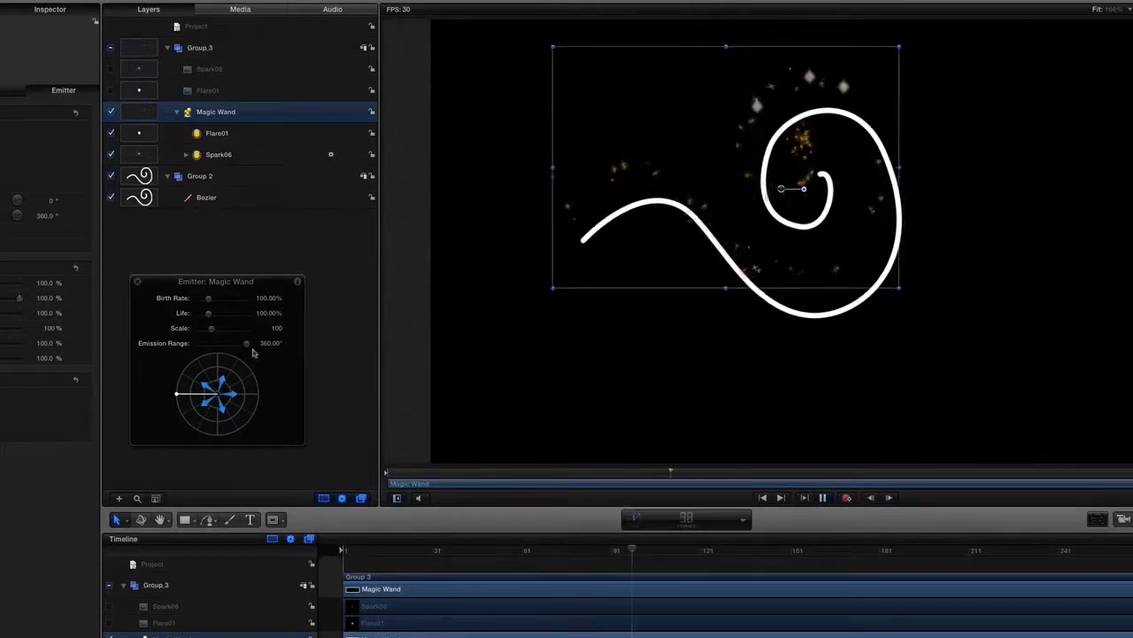
# Set Emission Range 157.99°, Birth Rate 255.32%, Life 156.18% and Scale 58, then stop playback.
pyautogui.moveTo(251, 352); pyautogui.dragTo(226, 354)
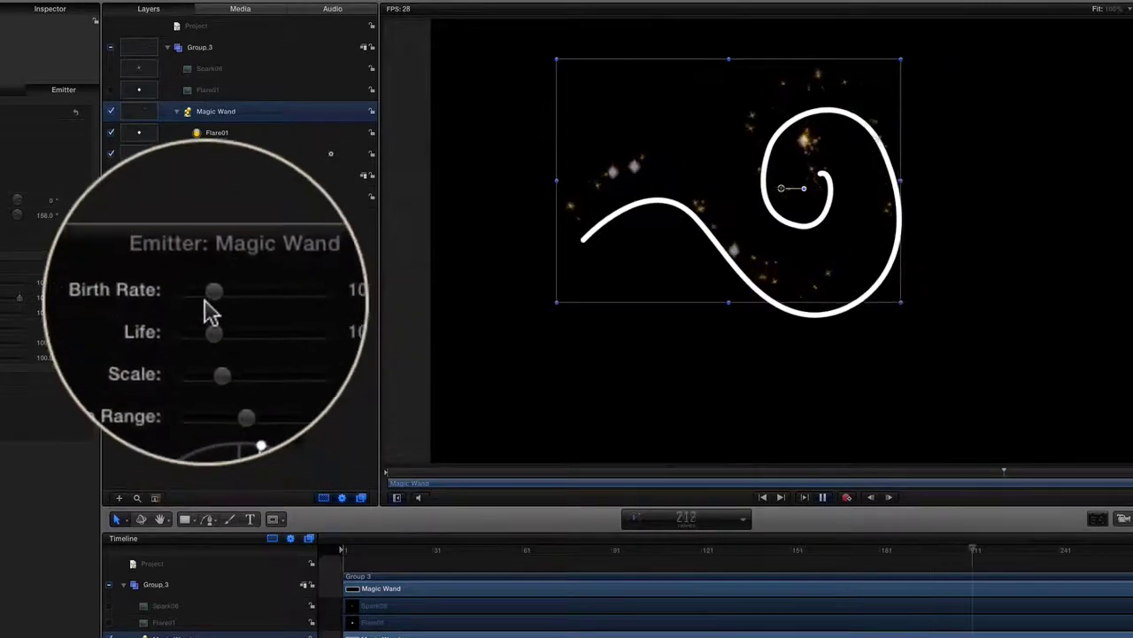
pyautogui.moveTo(211, 307); pyautogui.dragTo(227, 309)
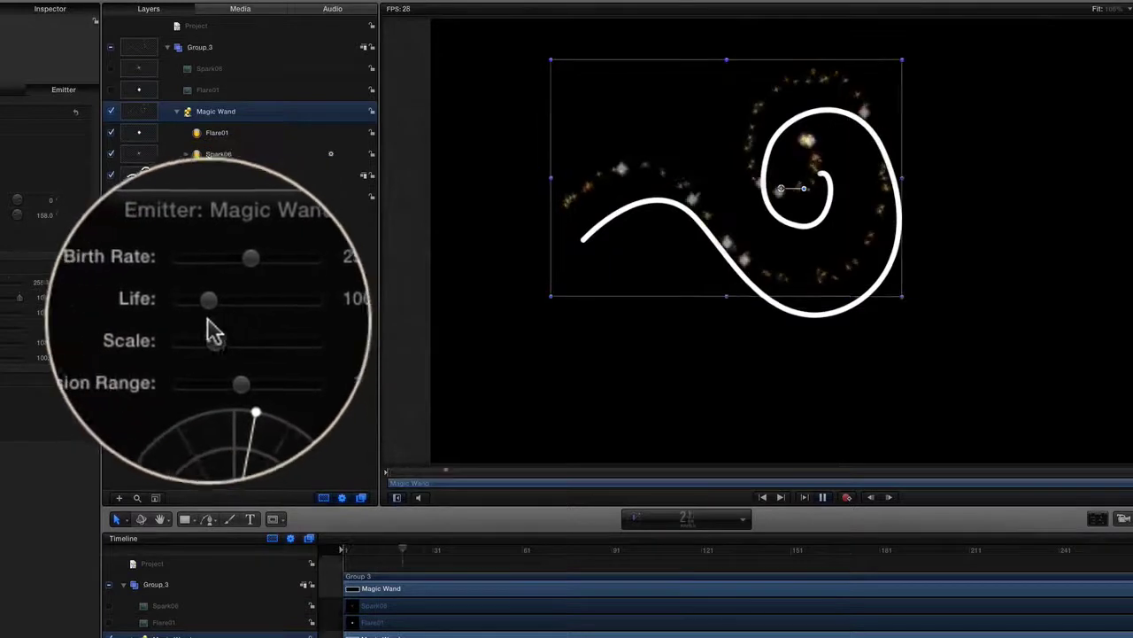
pyautogui.moveTo(211, 315); pyautogui.dragTo(221, 316)
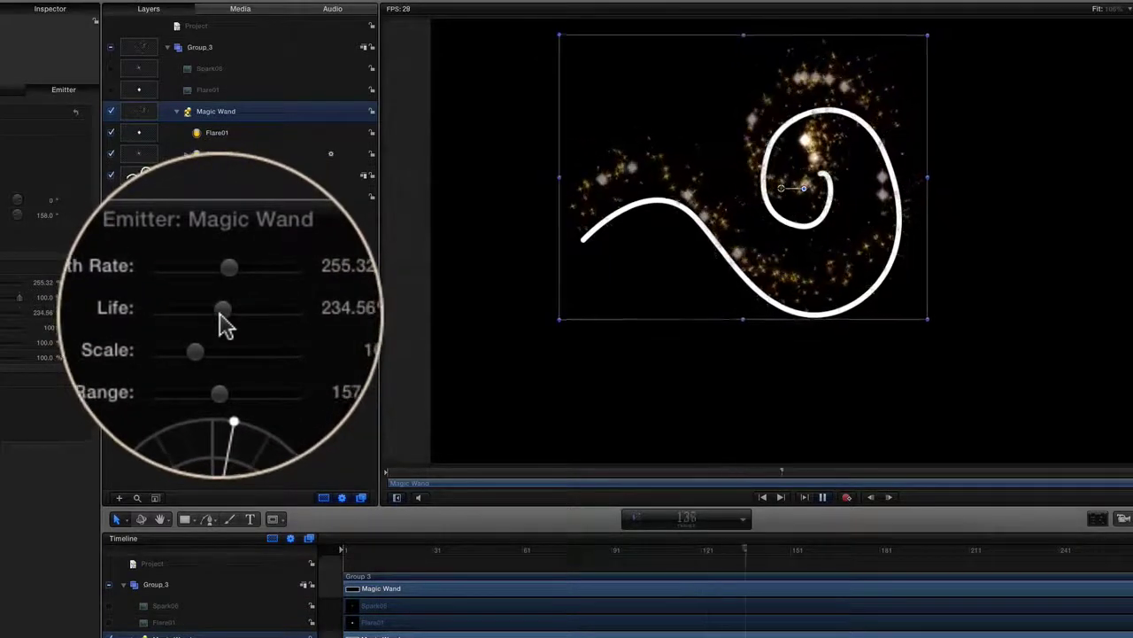
pyautogui.moveTo(221, 316); pyautogui.dragTo(305, 337)
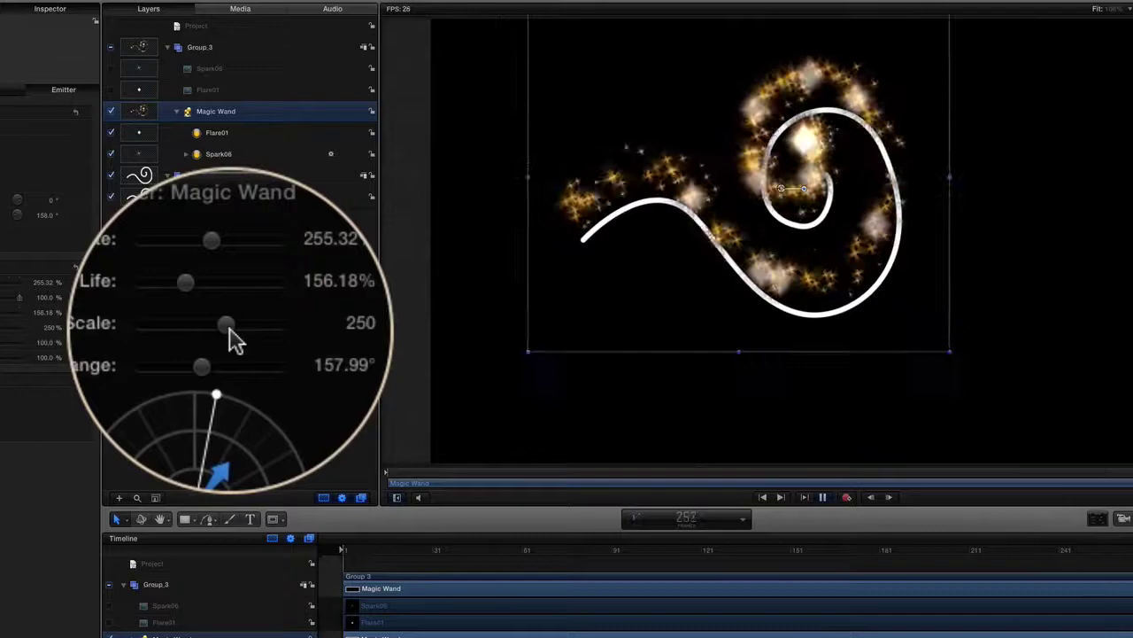
pyautogui.moveTo(235, 339); pyautogui.dragTo(215, 340)
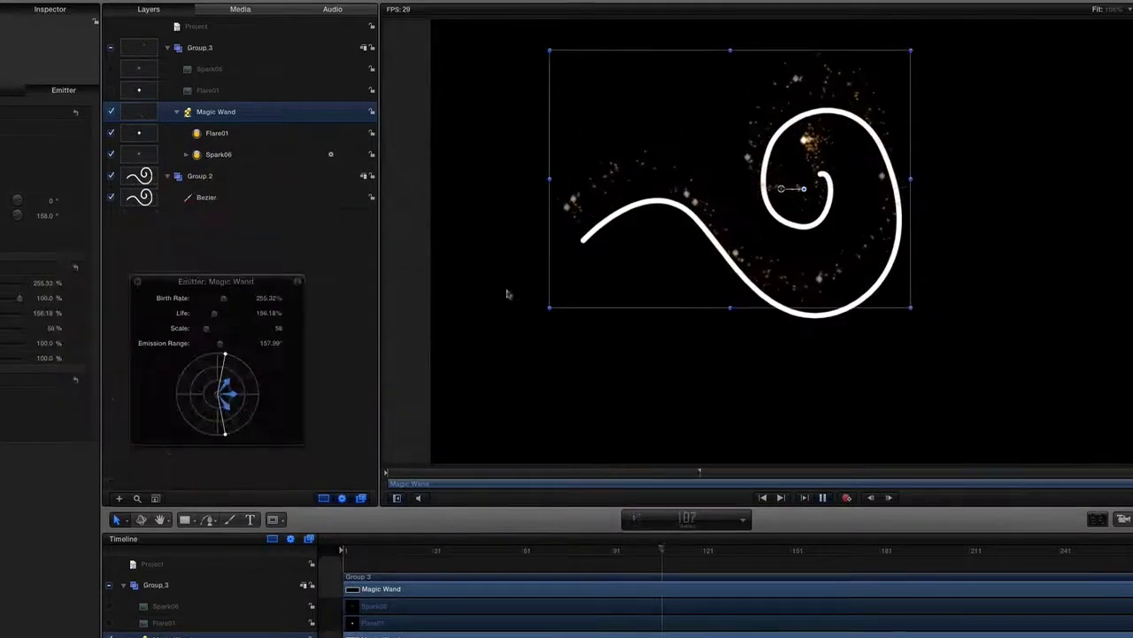
pyautogui.press('space')
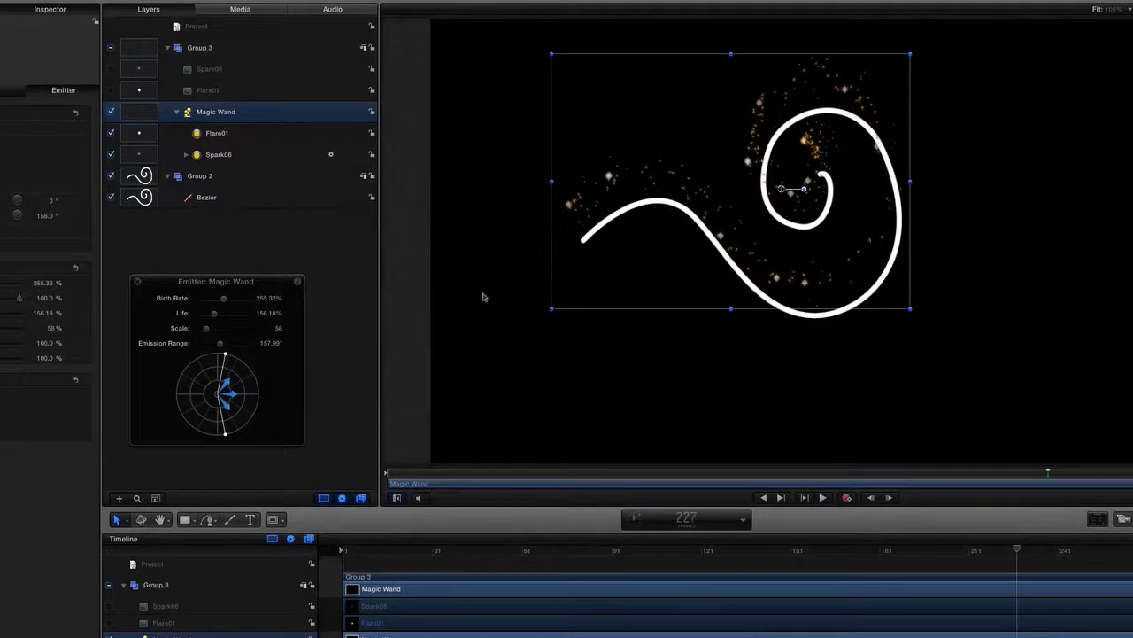
pyautogui.click(212, 198)
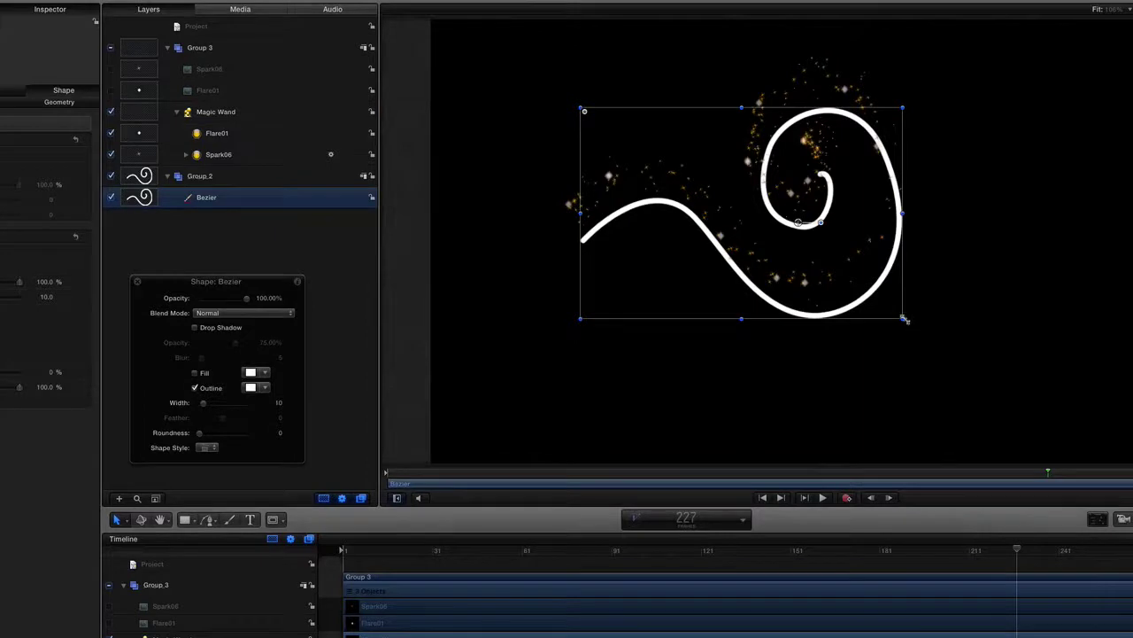
pyautogui.moveTo(905, 321); pyautogui.dragTo(1132, 412)
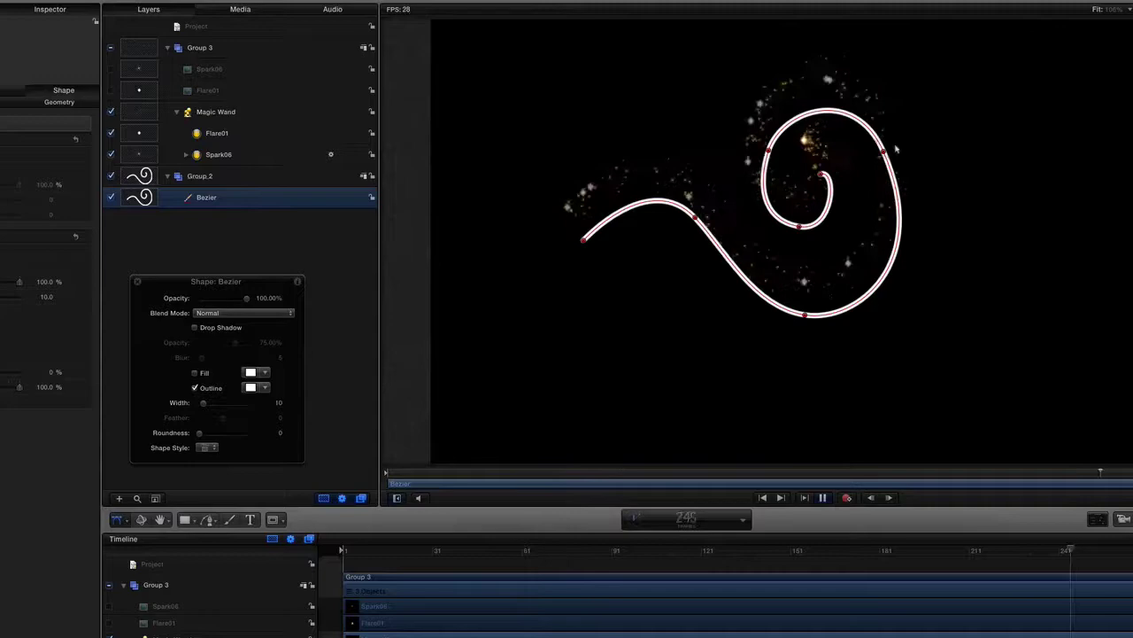
# Select all the swirl's control points and enable Edit > Transform Control Points.
pyautogui.moveTo(538, 370); pyautogui.dragTo(960, 97)
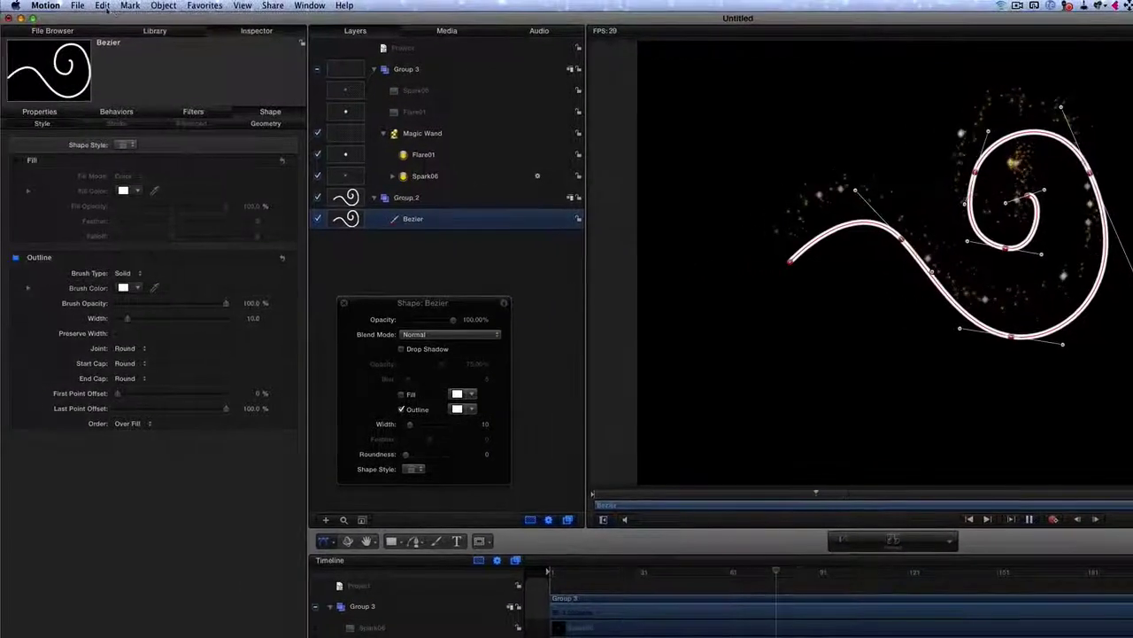
pyautogui.click(155, 10)
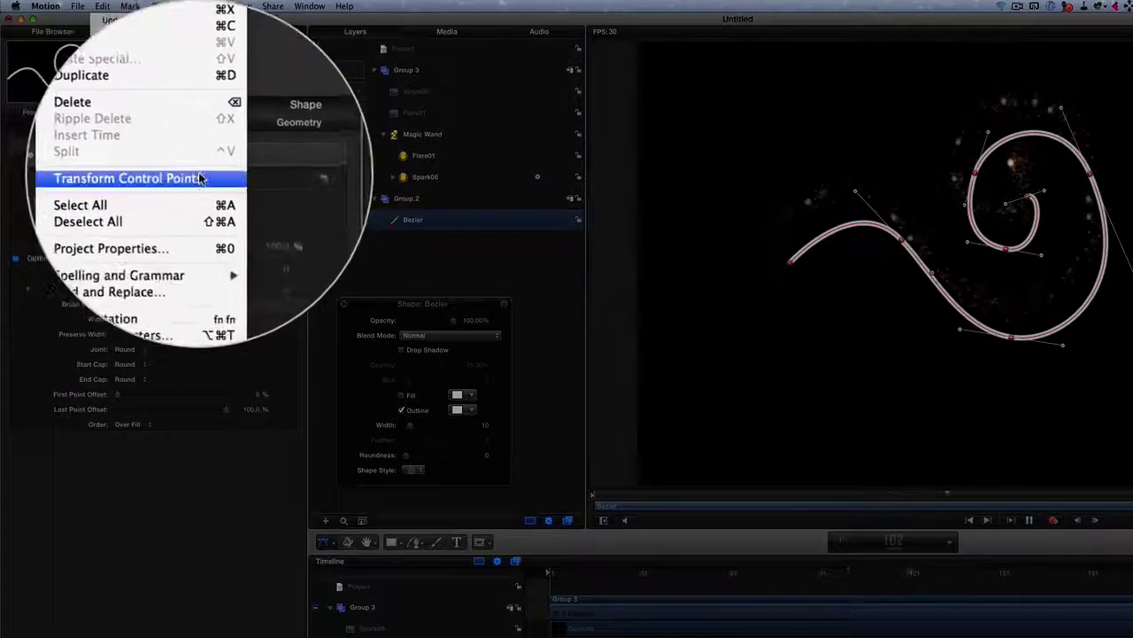
pyautogui.click(200, 178)
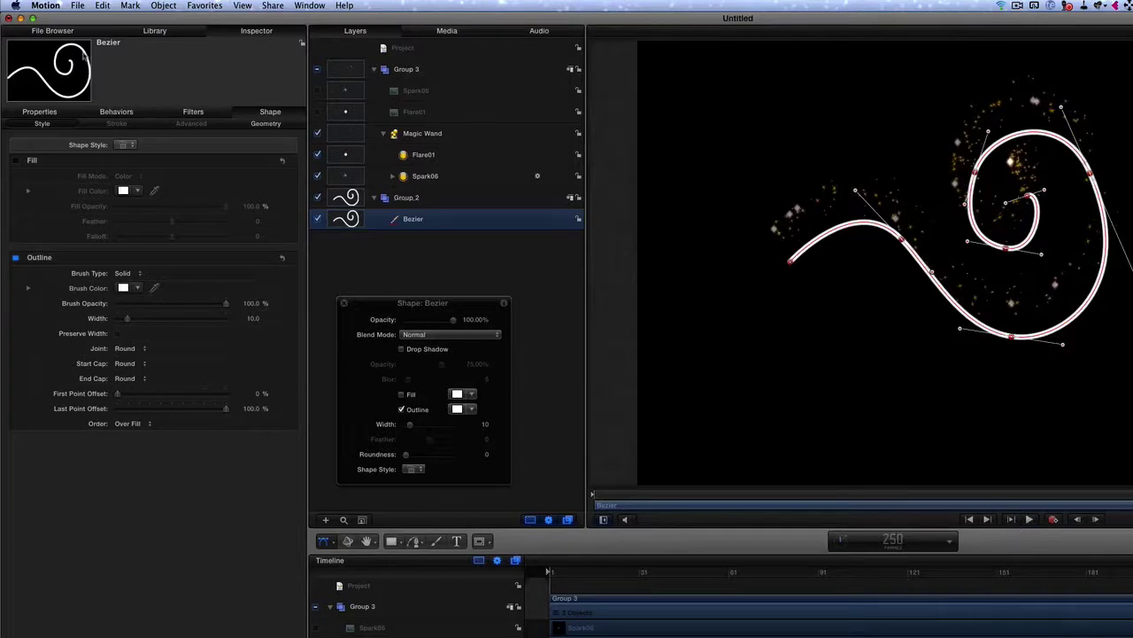
pyautogui.click(102, 7)
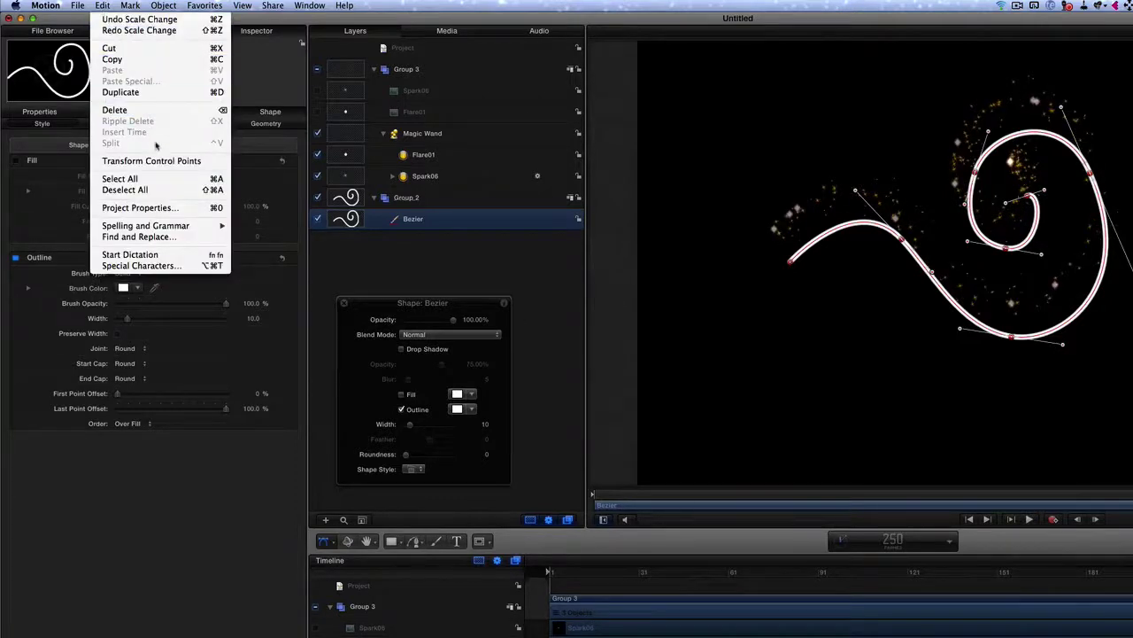
pyautogui.click(157, 165)
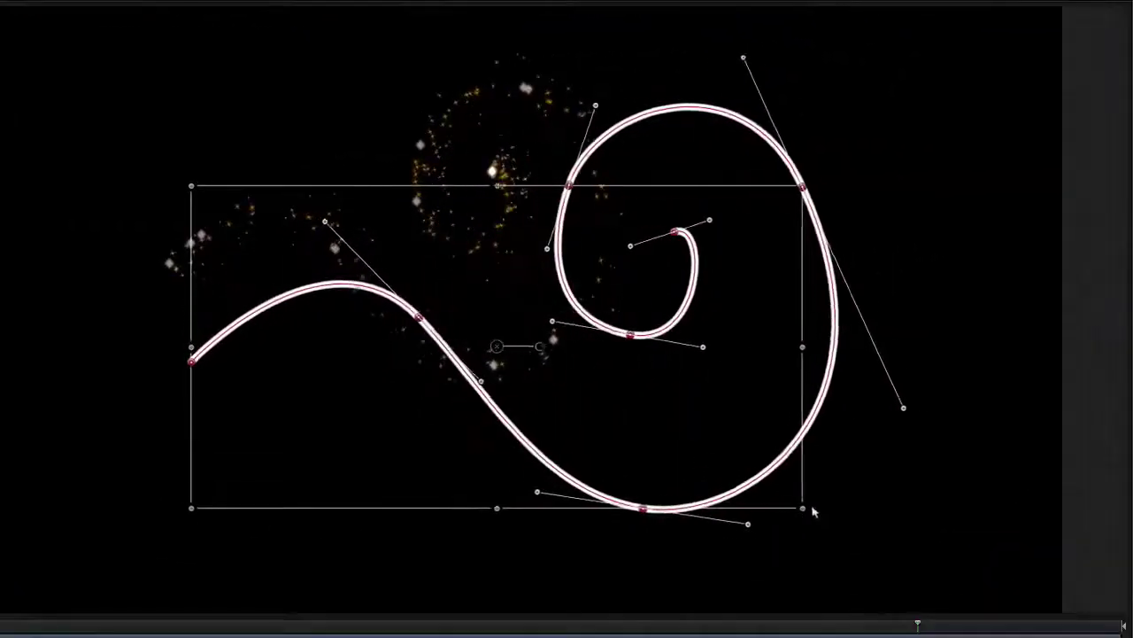
# Drag the transform box's bottom-right handle to scale the swirl larger.
pyautogui.moveTo(813, 512); pyautogui.dragTo(909, 527)
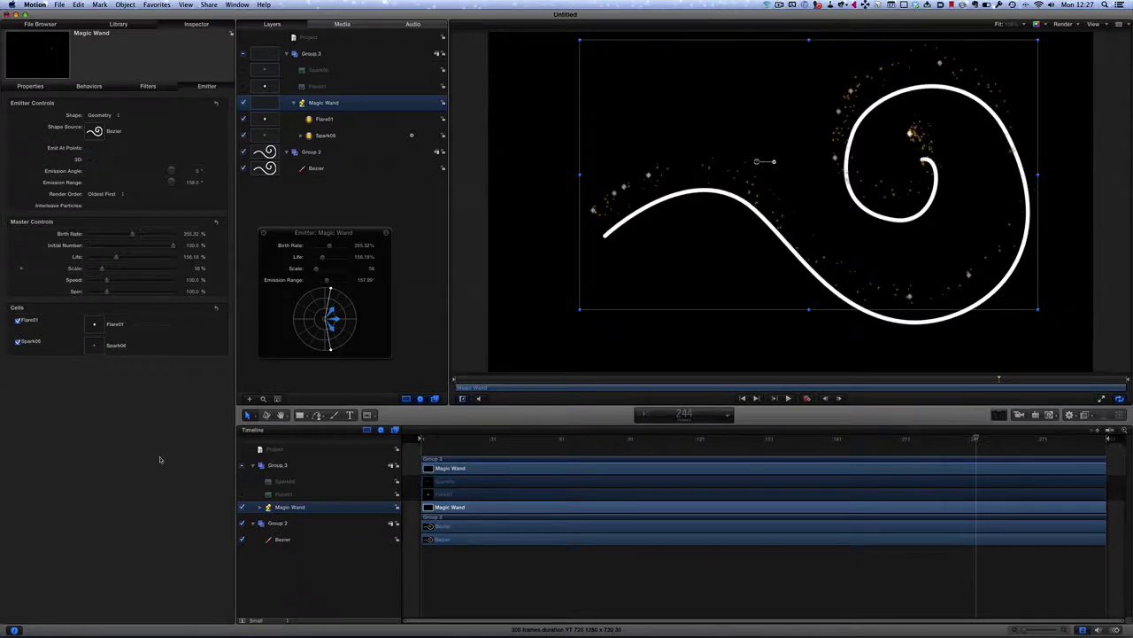
# Change the Magic Wand emitter's Shape to Spiral.
pyautogui.click(101, 115)
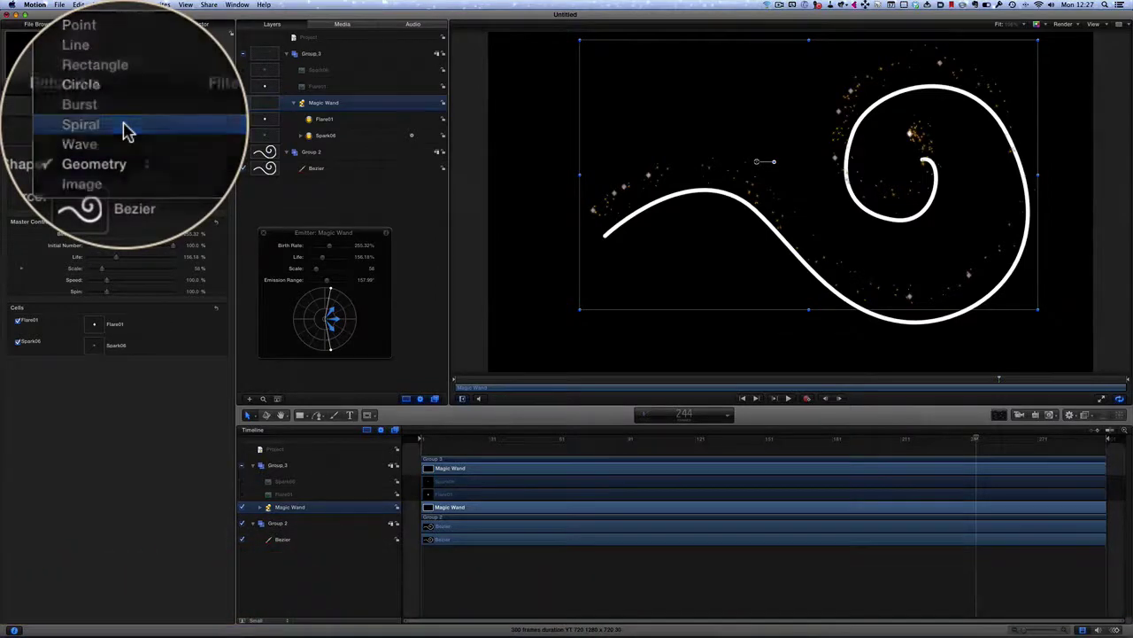
pyautogui.click(111, 101)
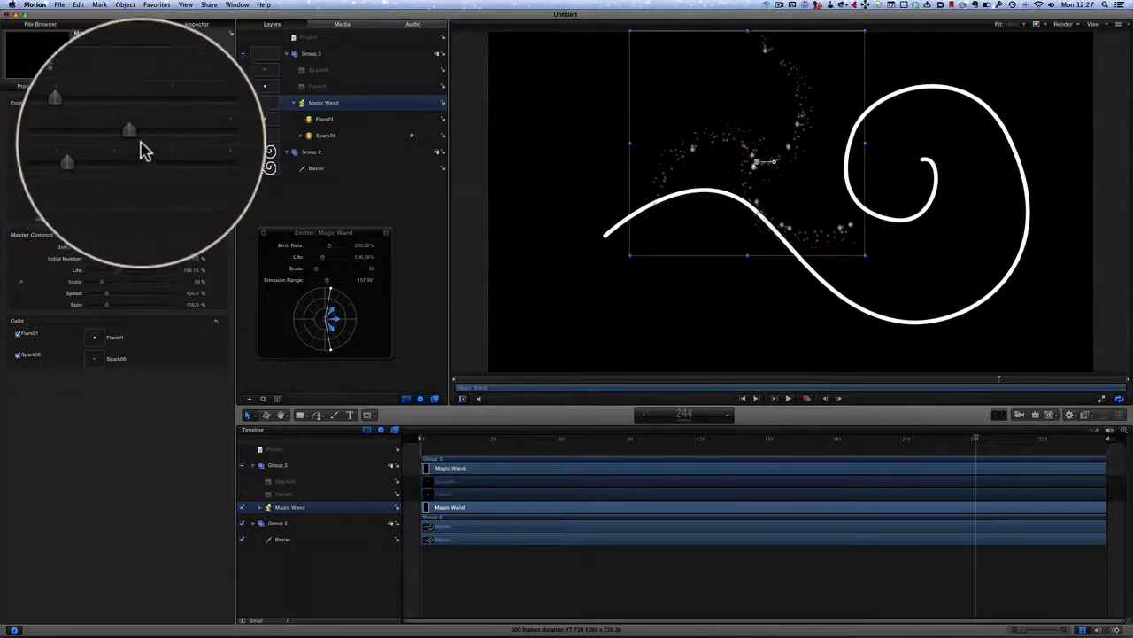
# Increase the spiral's Radius and set Number of Arms to 1.
pyautogui.moveTo(137, 146); pyautogui.dragTo(159, 148)
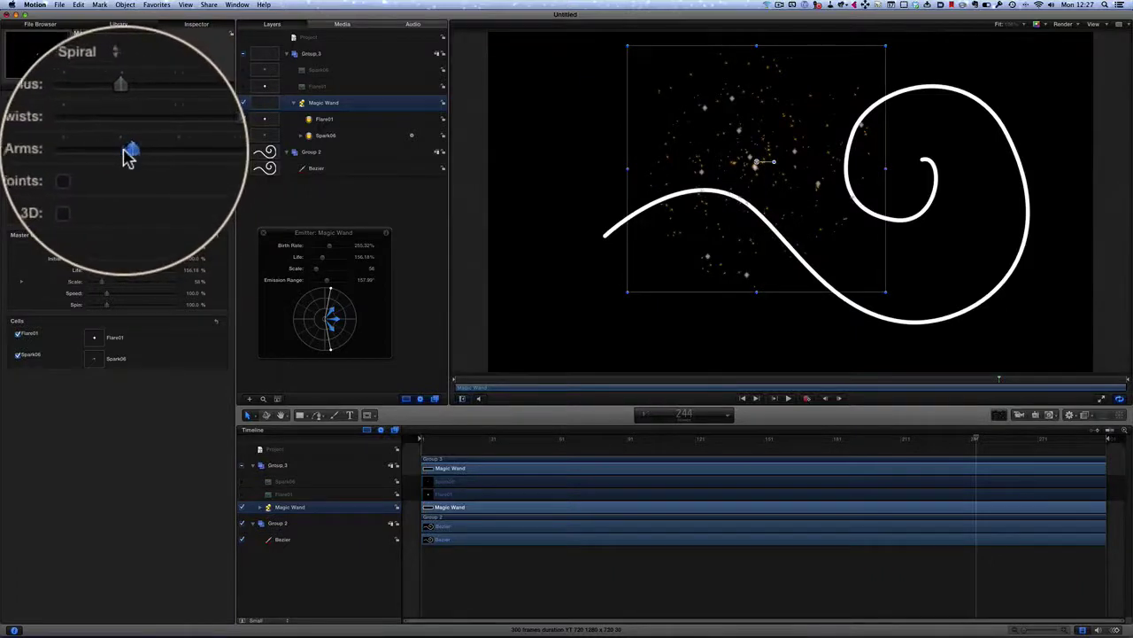
pyautogui.moveTo(129, 155); pyautogui.dragTo(127, 155)
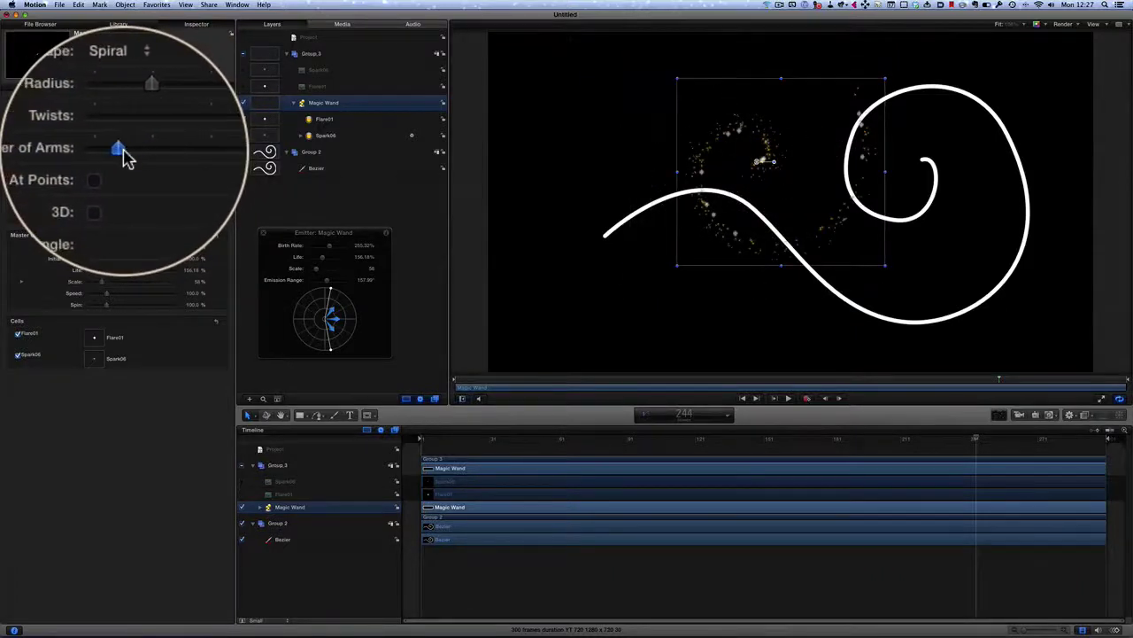